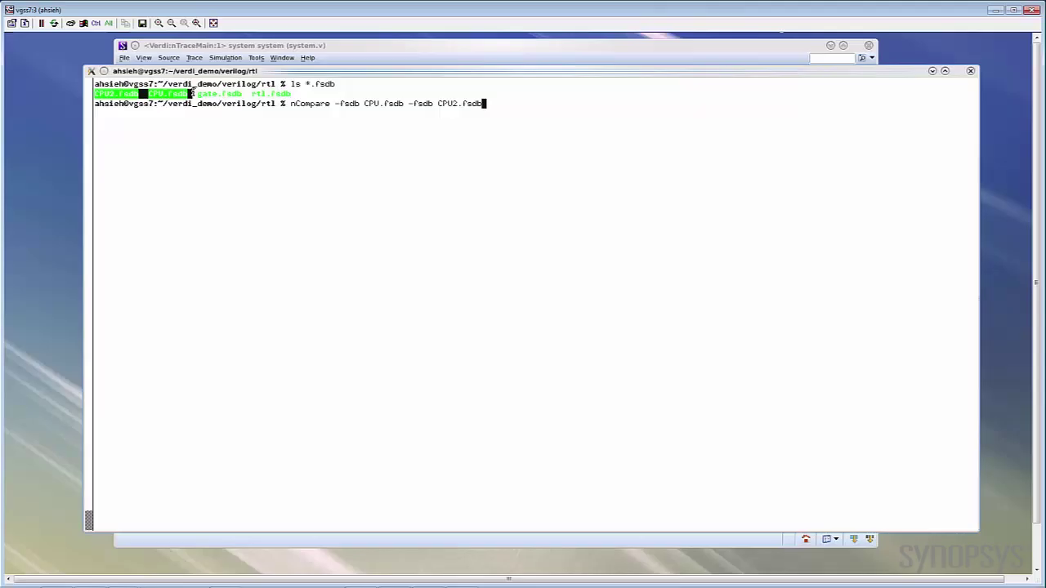
Run the nCompare command comparing CPU.fsdb with CPU2.fsdb, saving the report as nCompareLog/Default.nce
drag(290, 104, 494, 99)
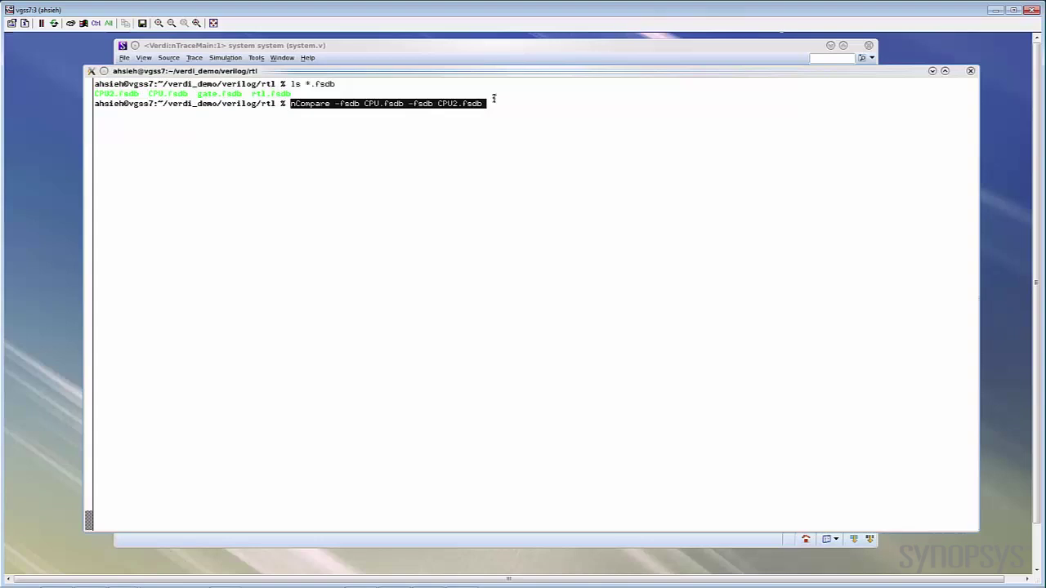
key(Return)
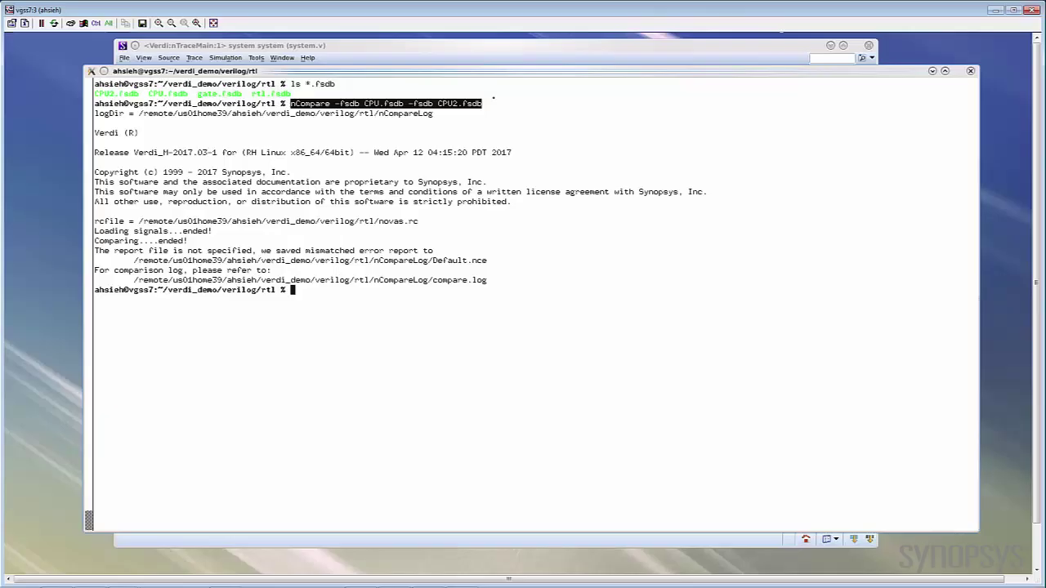
click(376, 292)
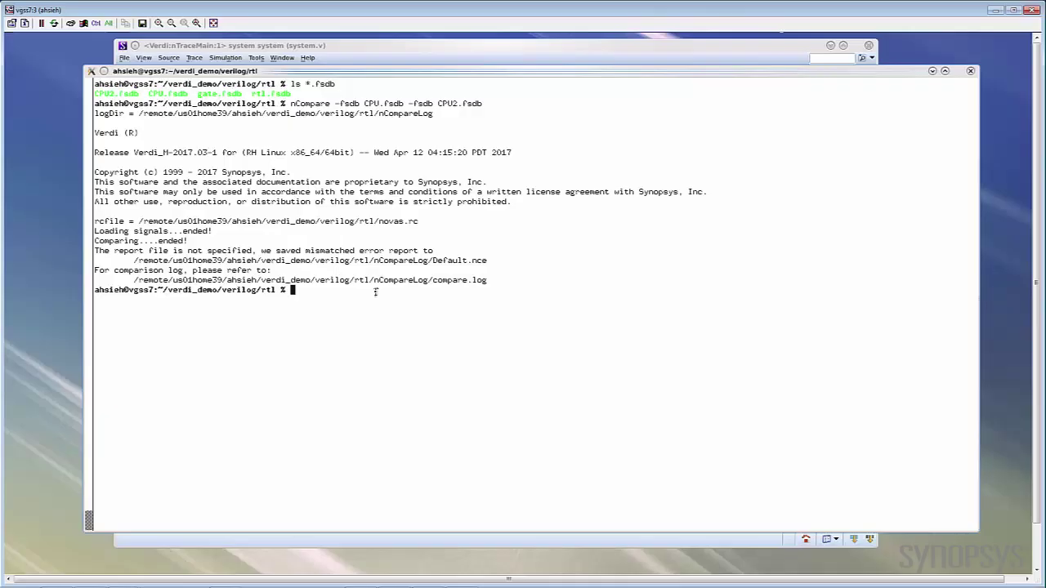
Bring Verdi forward and launch an empty nCompare window from nWave's Tools menu
click(572, 46)
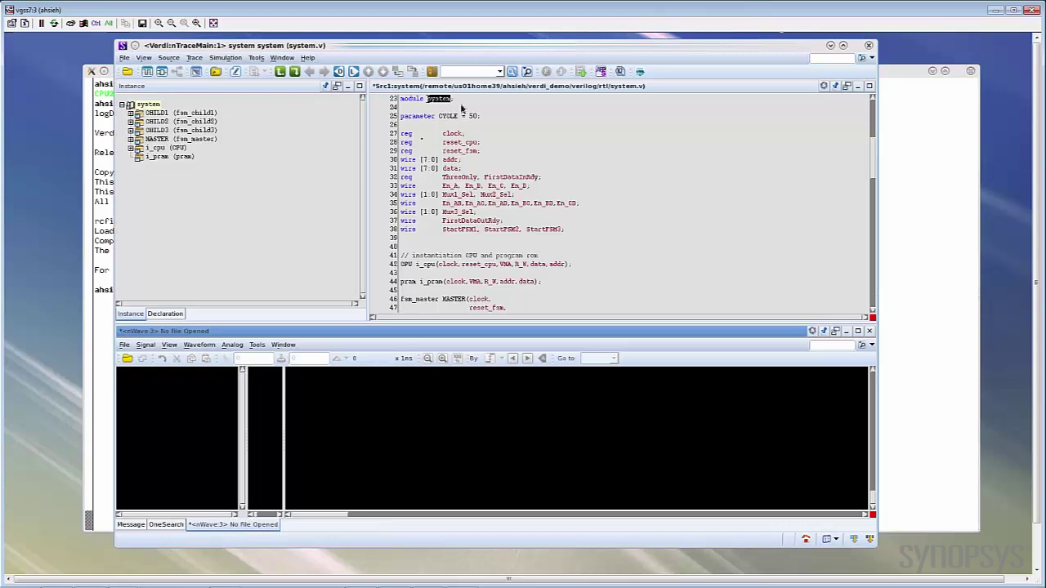
click(256, 348)
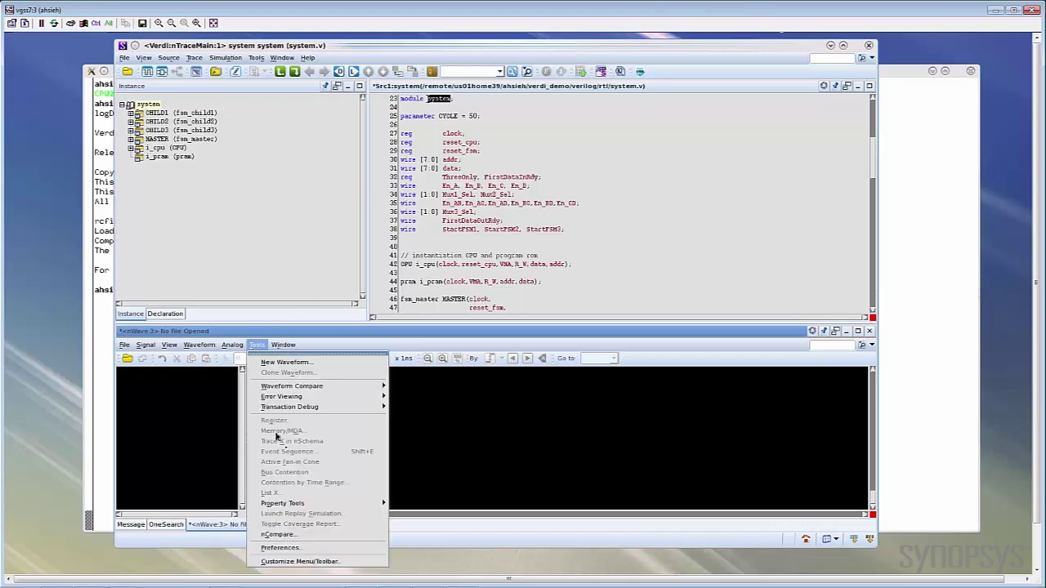
click(301, 532)
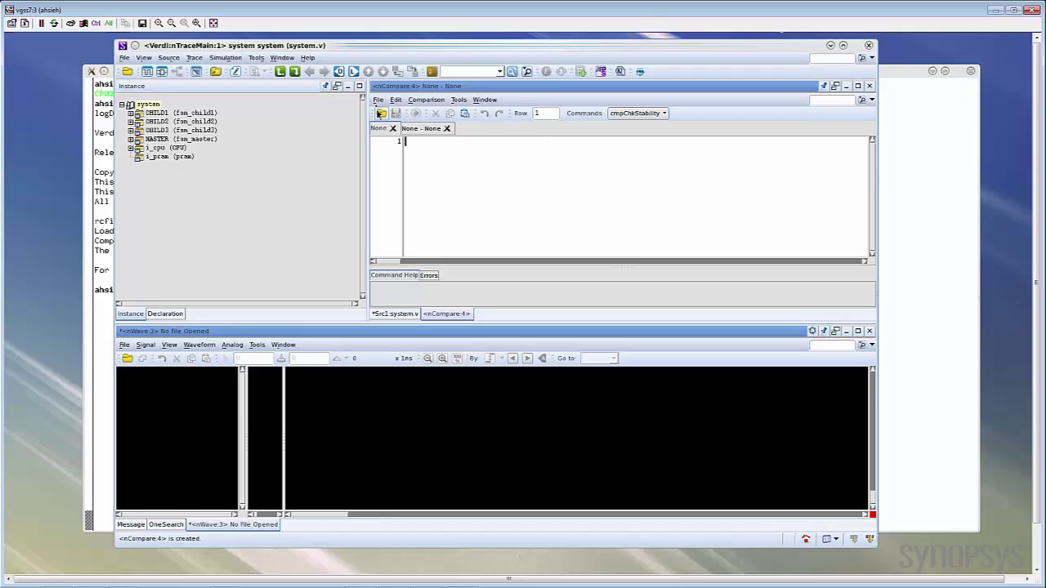
Load the Default.nce error report from the nCompareLog folder into nCompare
click(379, 100)
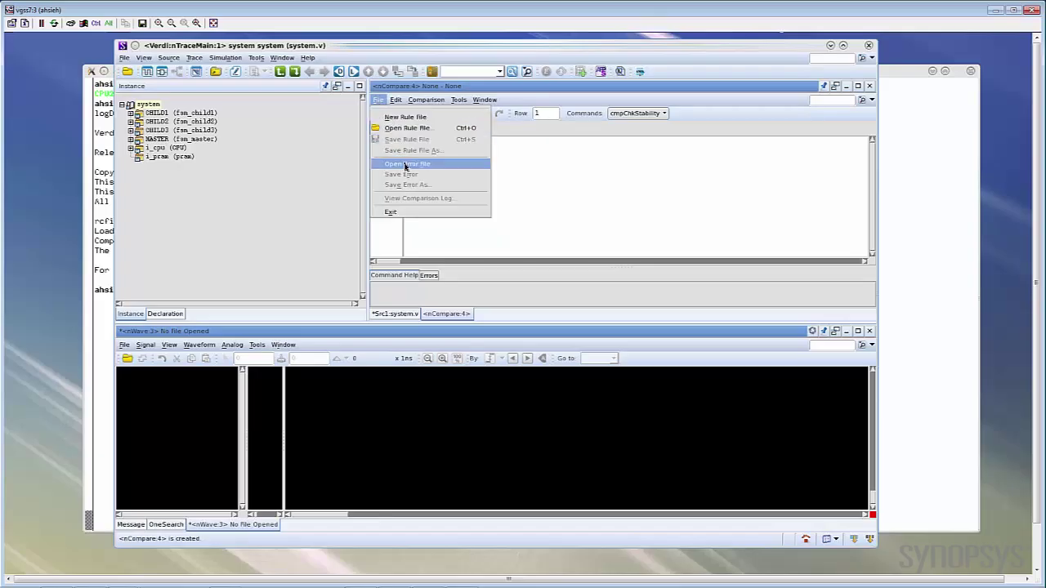
click(405, 165)
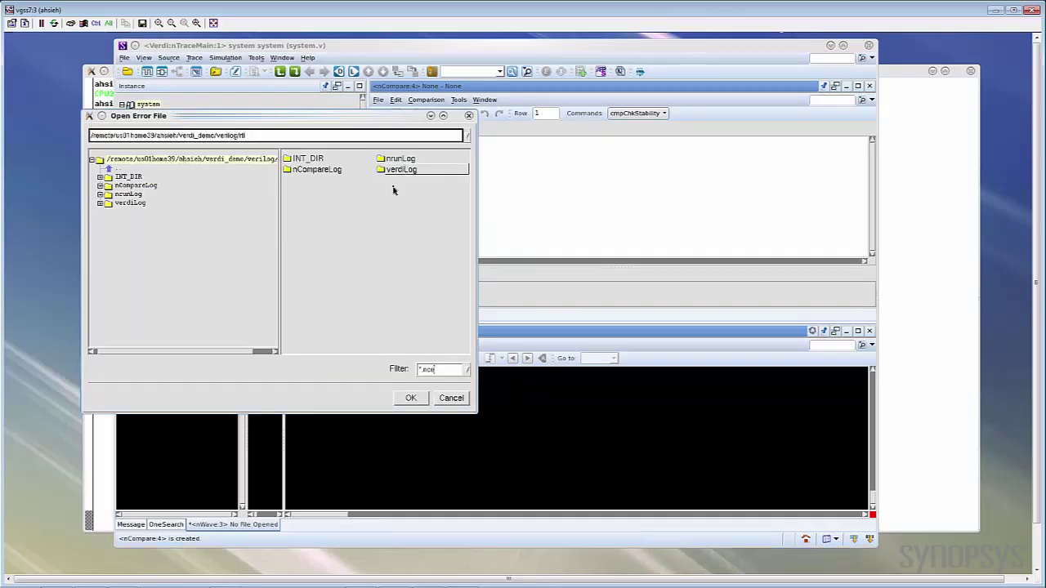
click(321, 170)
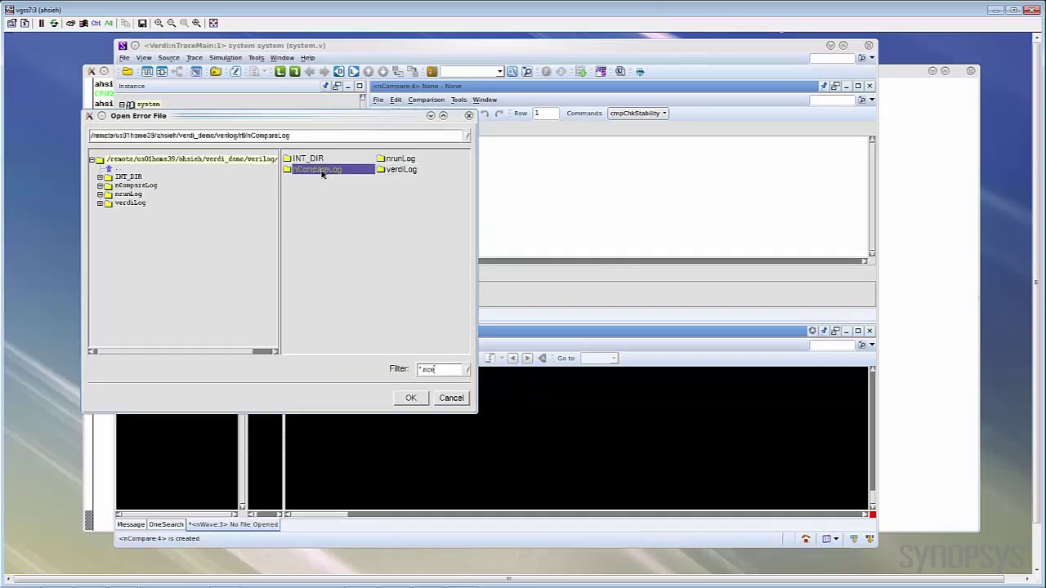
double_click(322, 173)
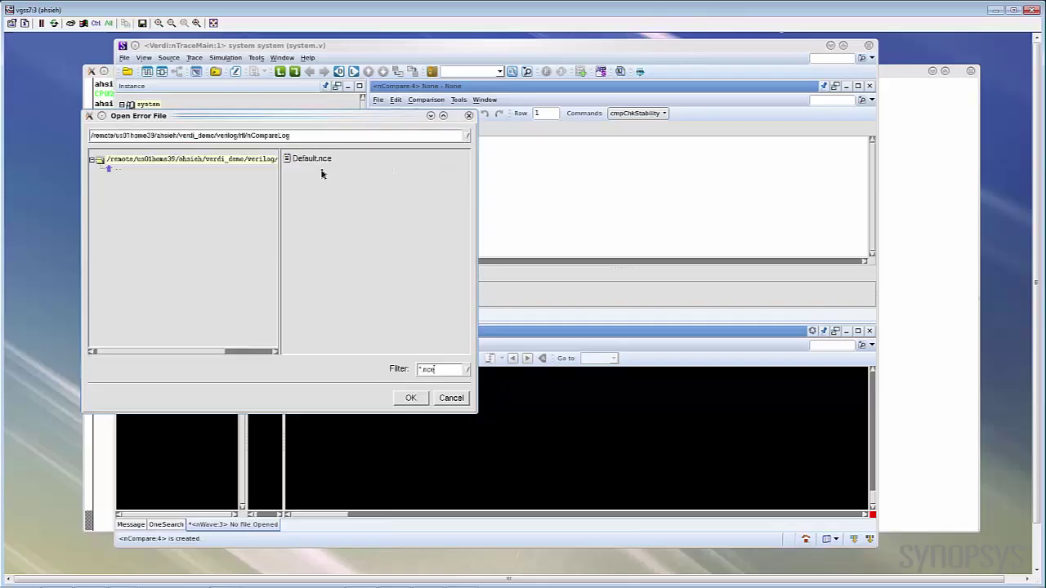
click(323, 161)
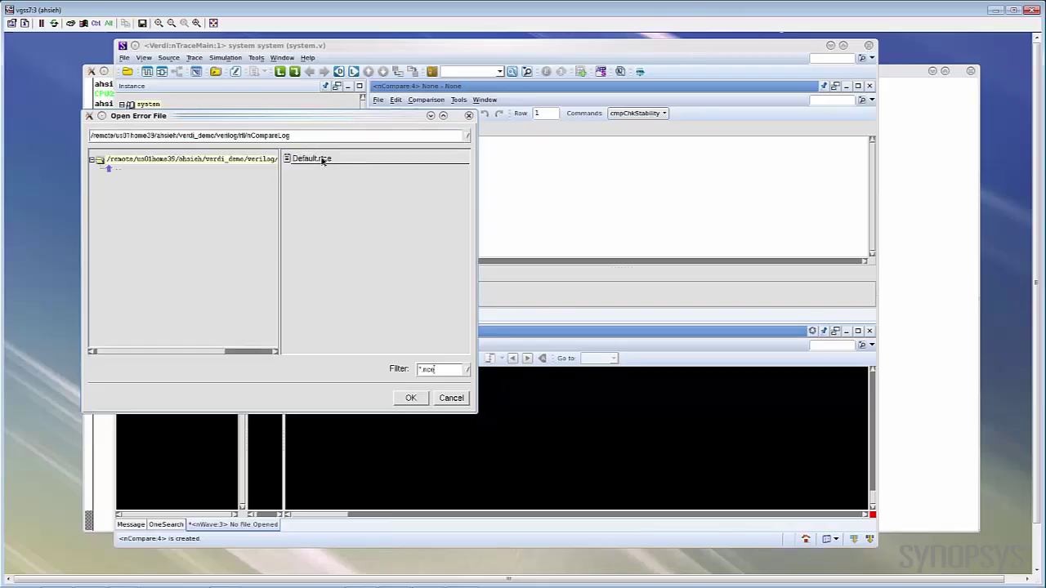
double_click(323, 160)
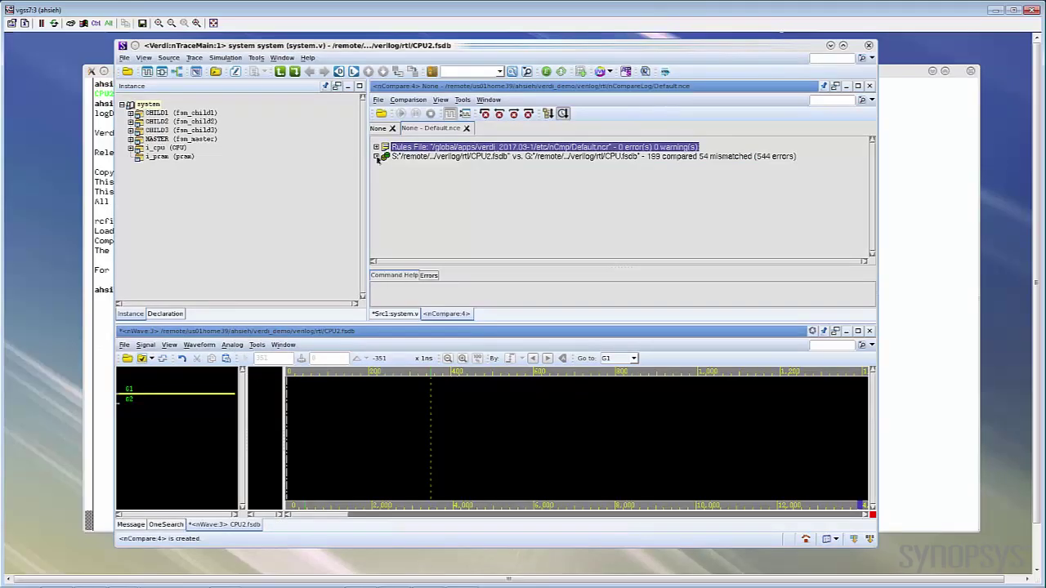
List the mismatch errors and show the 351 ns mprom_out[21:0] mismatch zoomed in nWave
click(377, 157)
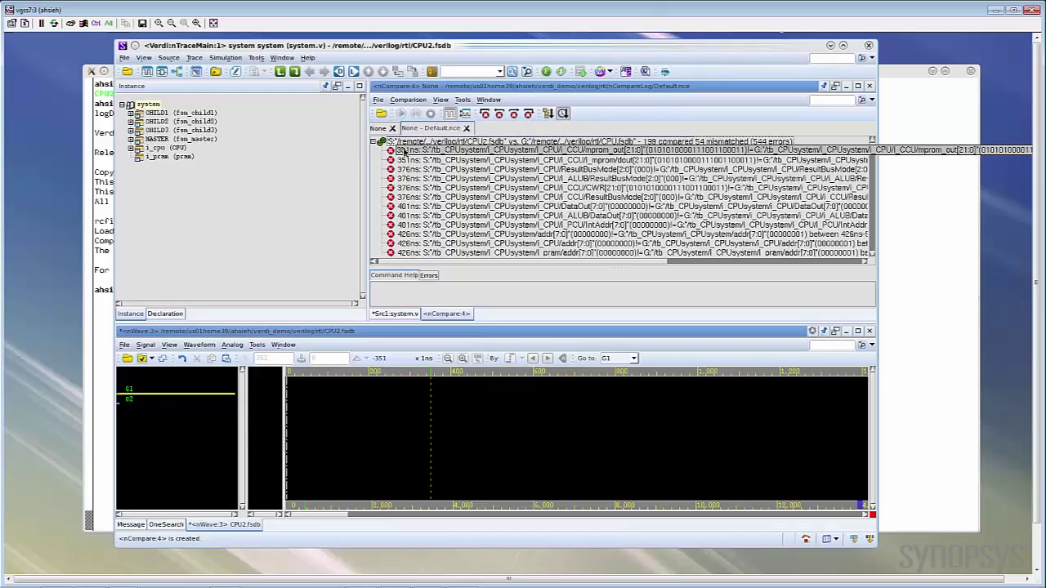
double_click(405, 151)
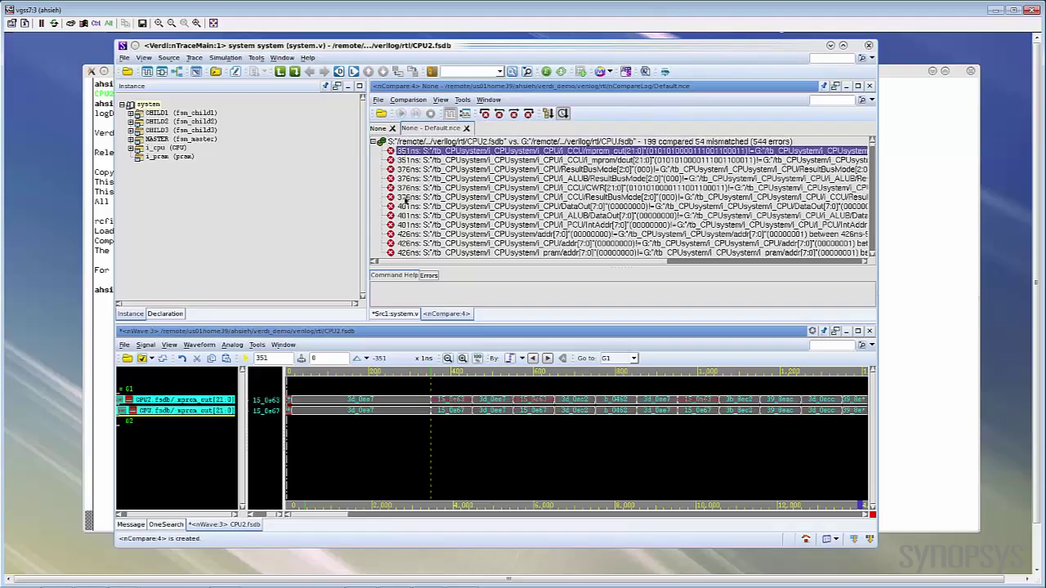
drag(415, 378, 523, 373)
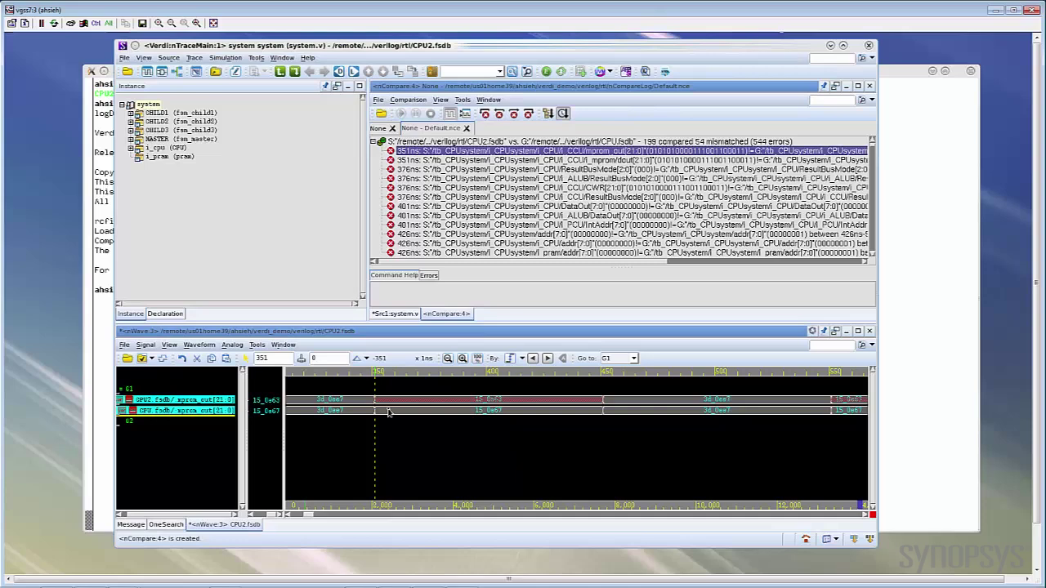
Step through the mismatches with first/next/previous/last, syncing the waveform to the 351 ns error
scroll(508, 143, down, 1)
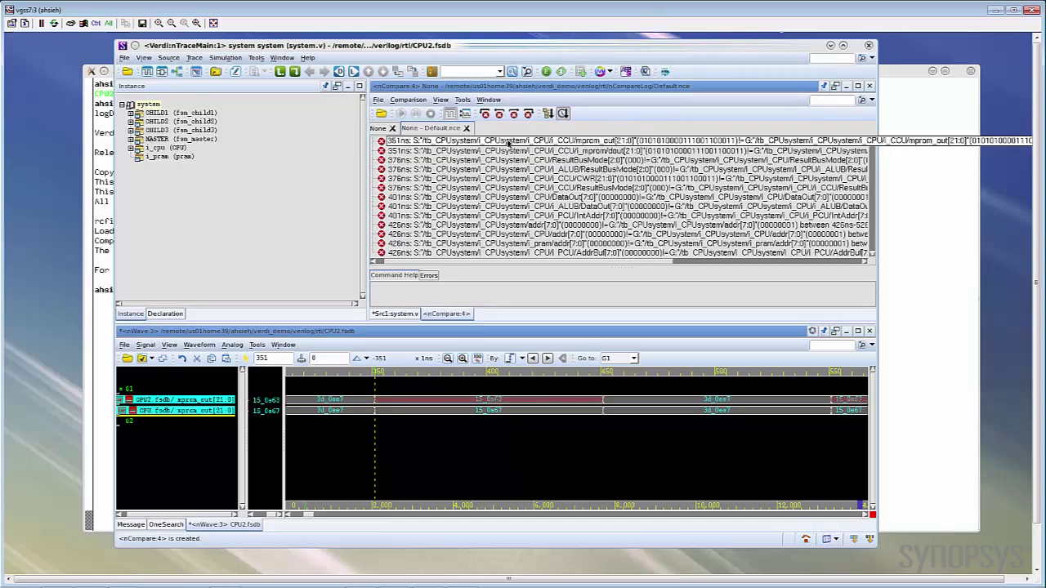
click(508, 144)
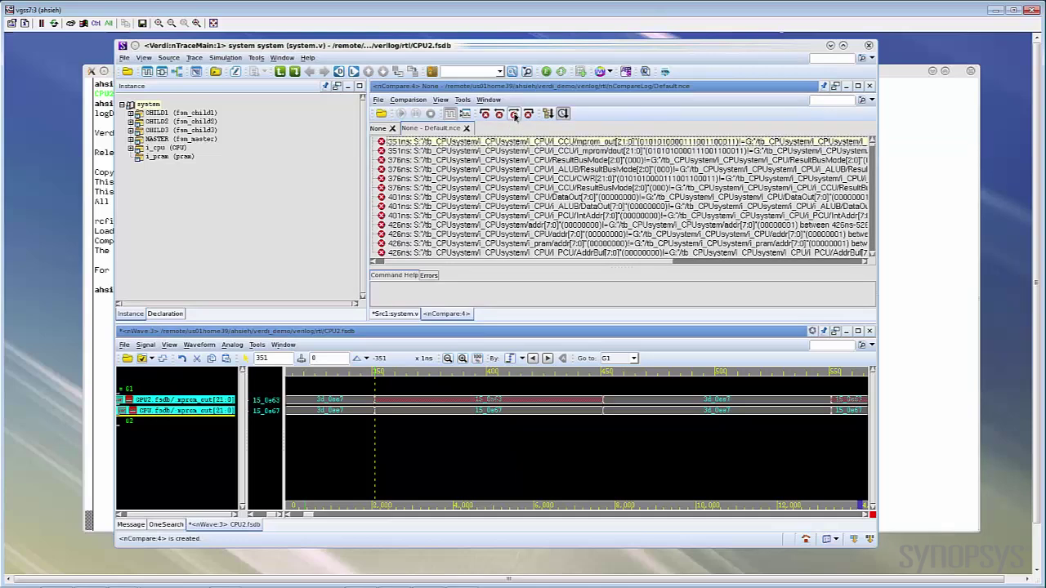
click(514, 115)
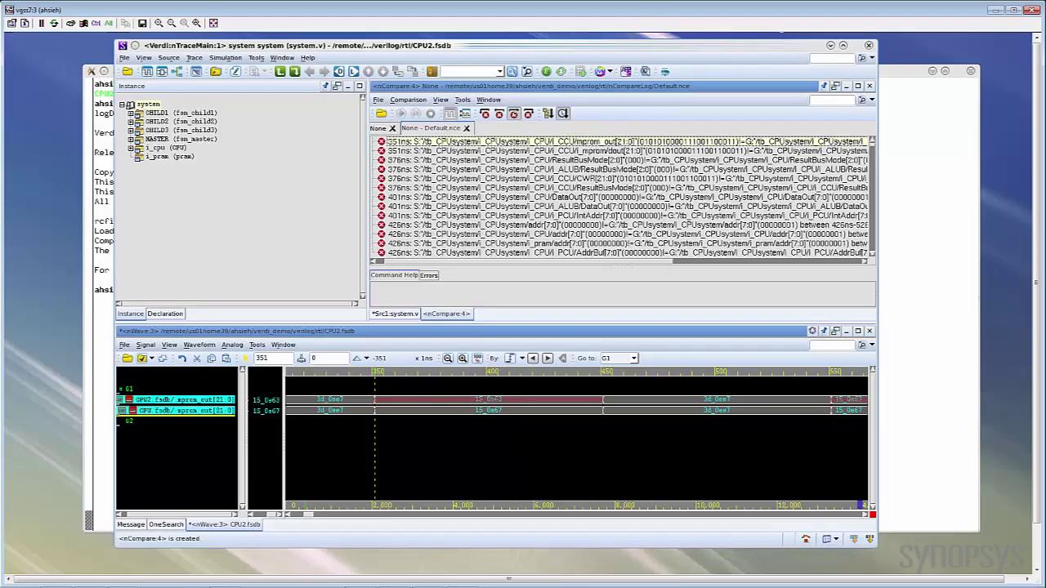
click(499, 115)
click(527, 115)
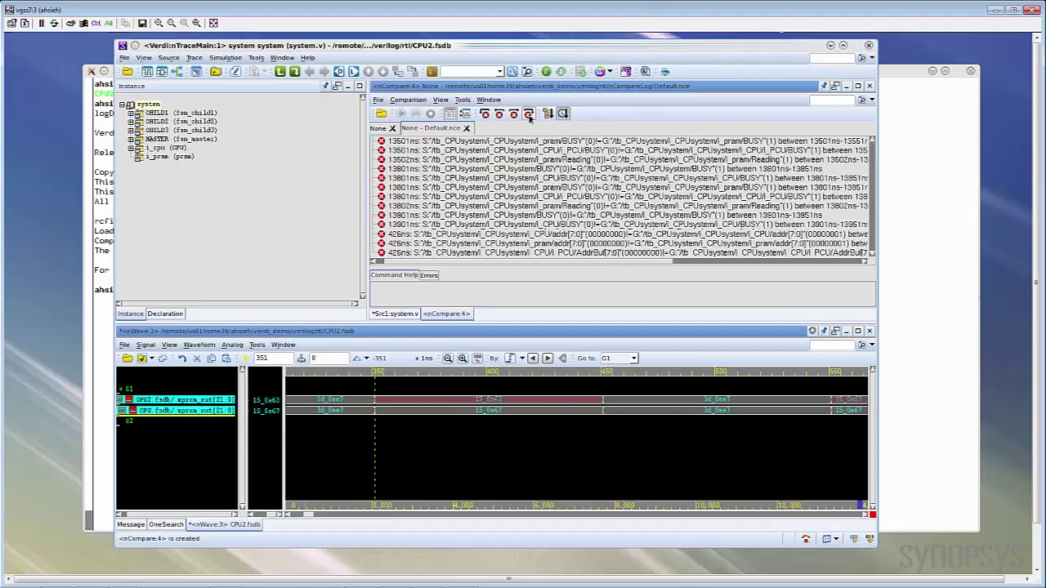
click(484, 115)
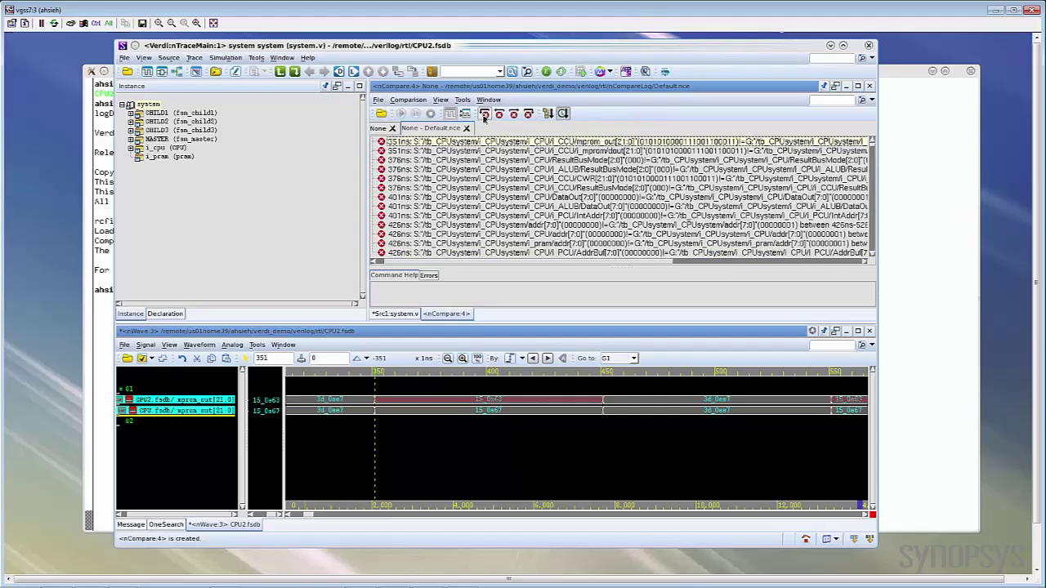
click(465, 113)
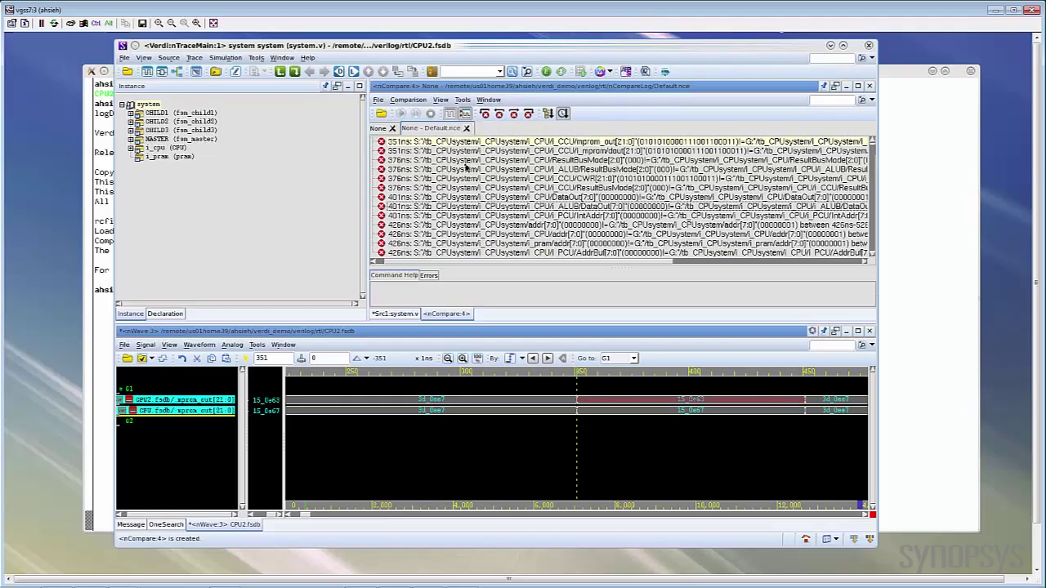
Add the 376 ns ResultBusMode, 401 ns DataOut and 426 ns addr mismatches, then jump to 626 ns
click(467, 162)
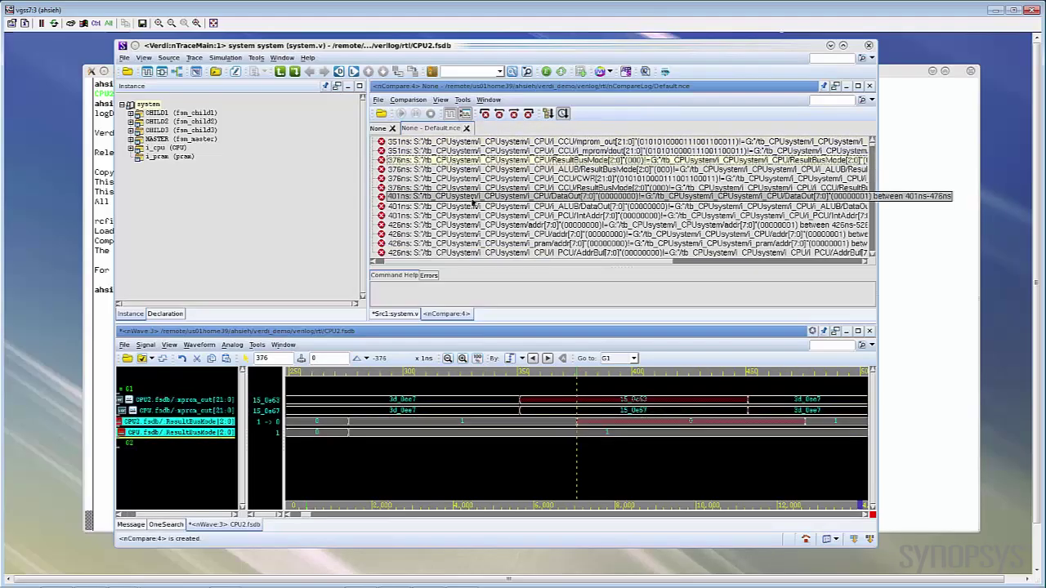
click(472, 200)
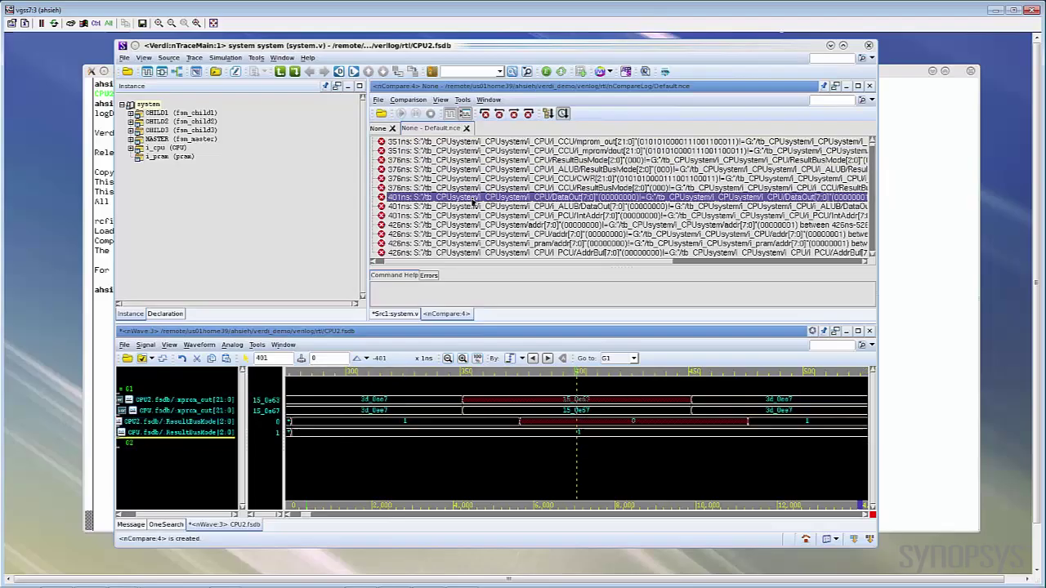
click(482, 244)
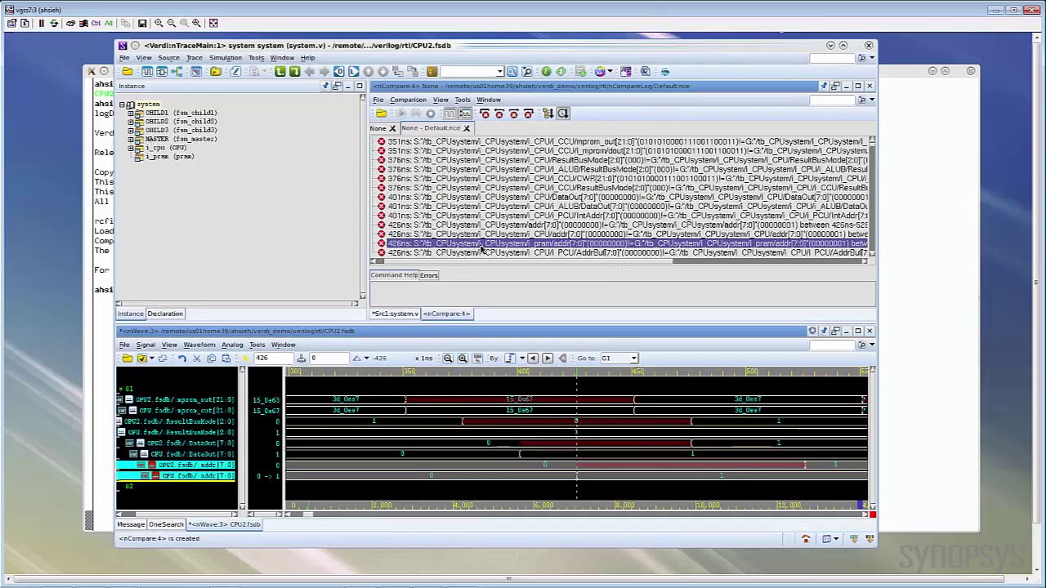
click(528, 114)
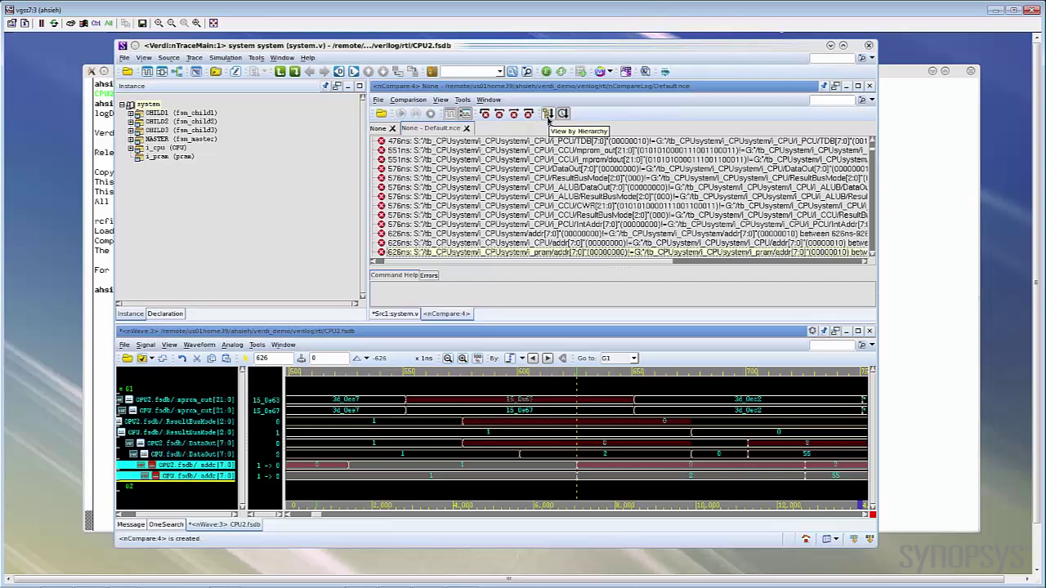
Group mismatches by hierarchy and inspect the 1026 ns addr and 9102/9602 ns Reading mismatches
click(547, 115)
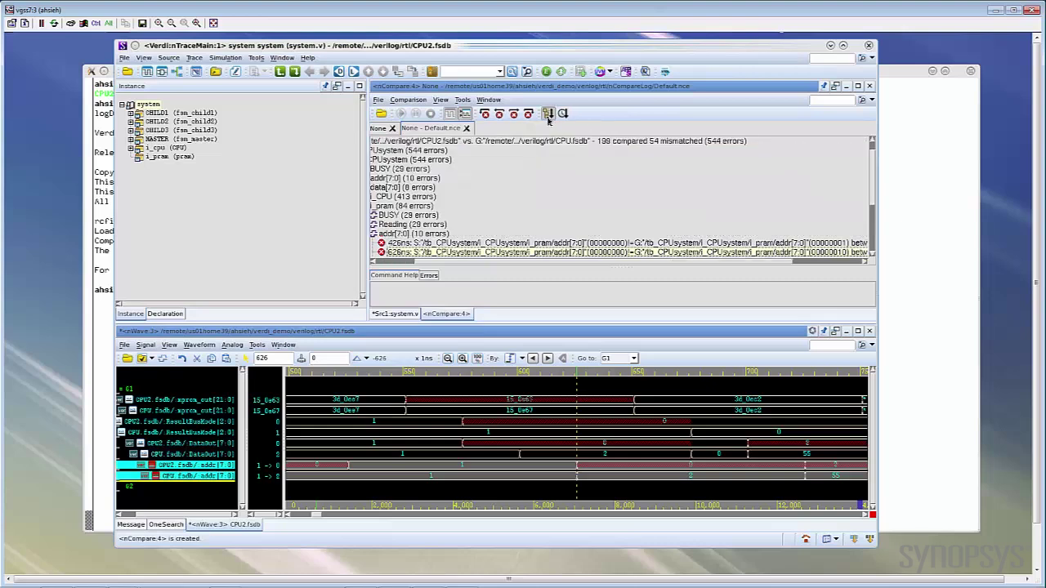
key(Down)
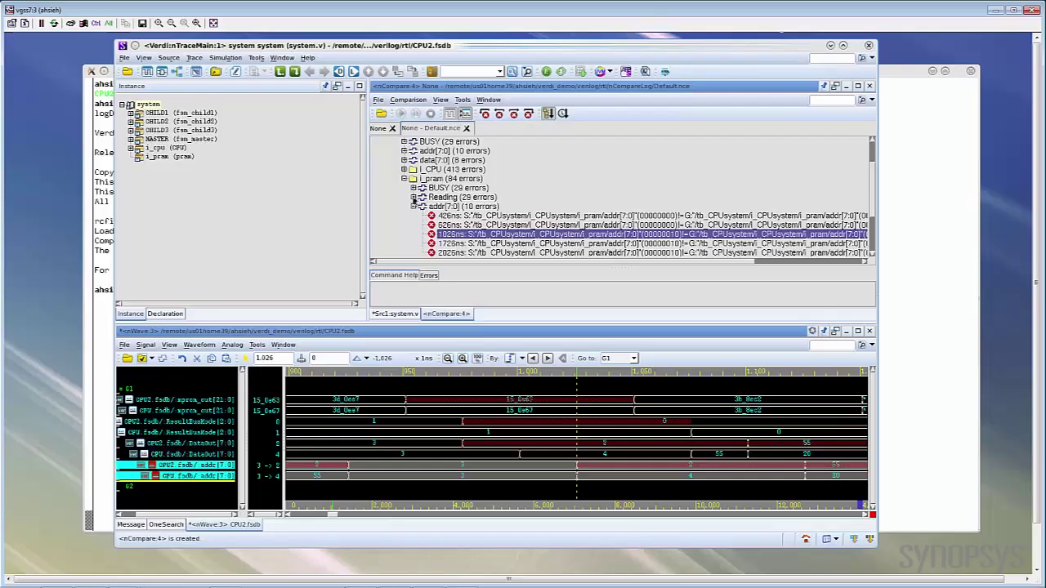
click(415, 199)
click(478, 188)
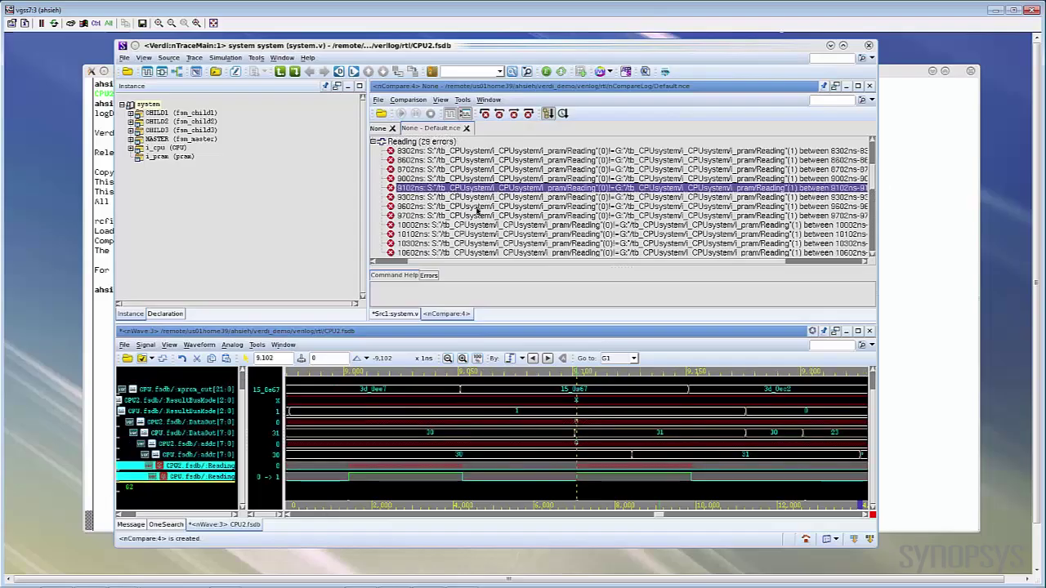
click(478, 206)
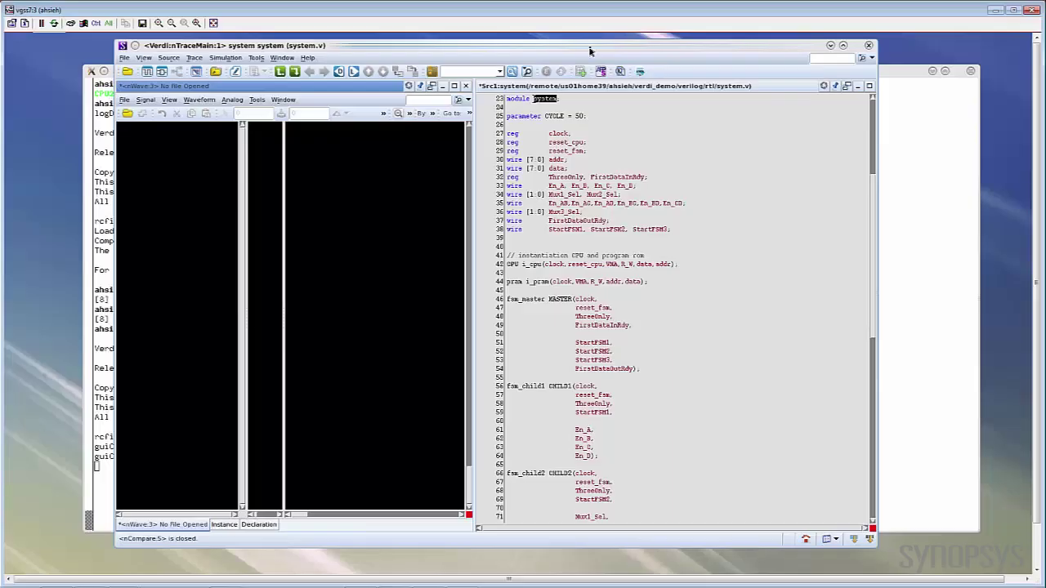
Start a new nCompare session and load the demo.ncr rule file comparing rtl.fsdb and gate.fsdb
click(254, 100)
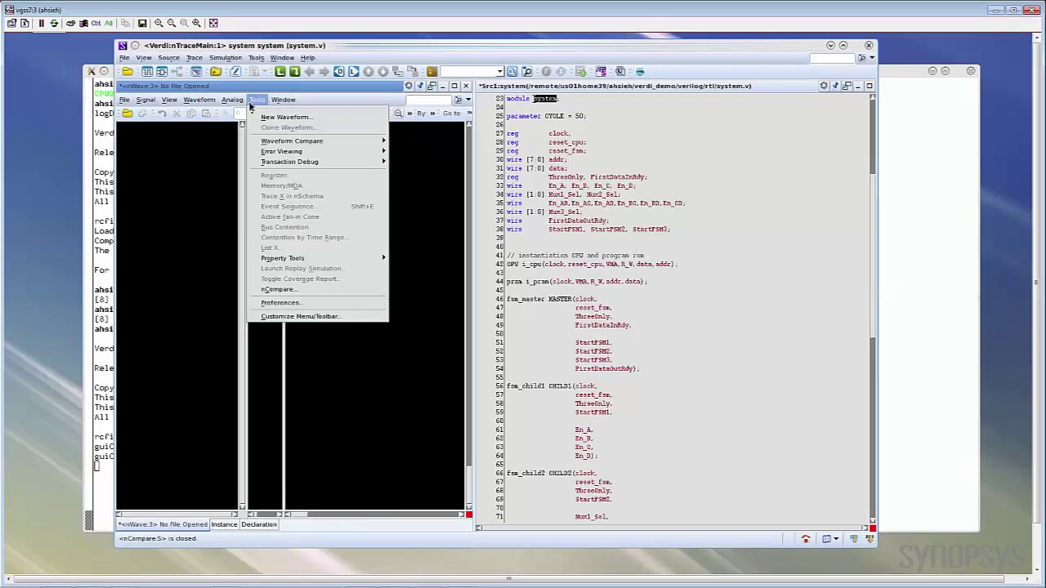
click(278, 293)
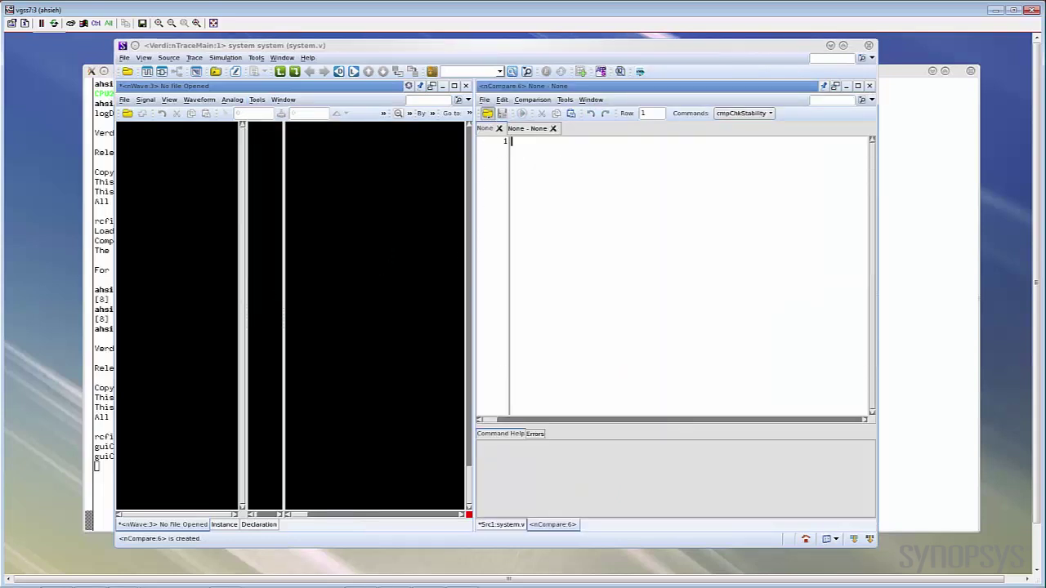
click(487, 113)
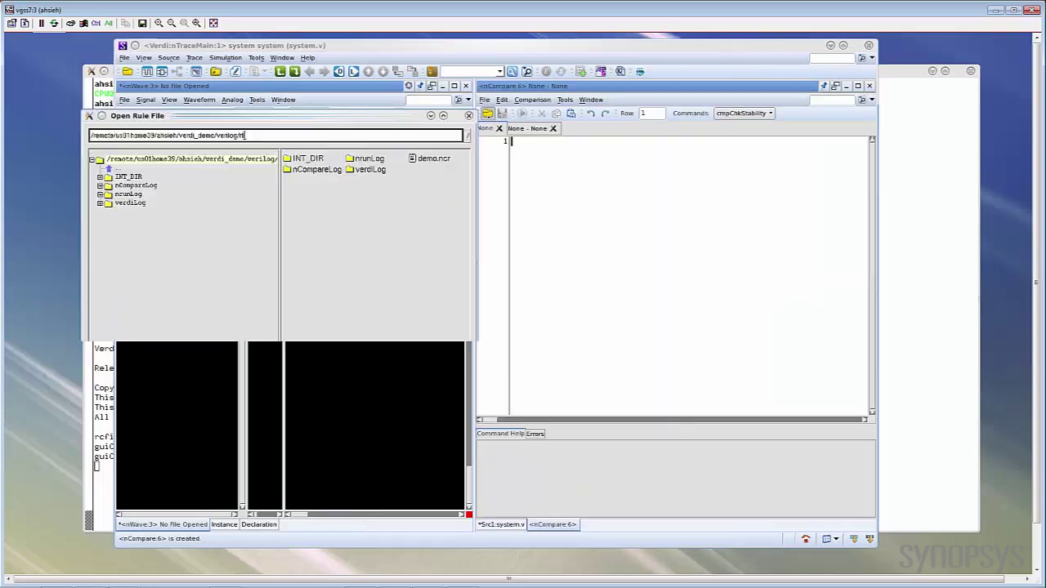
click(438, 160)
double_click(438, 160)
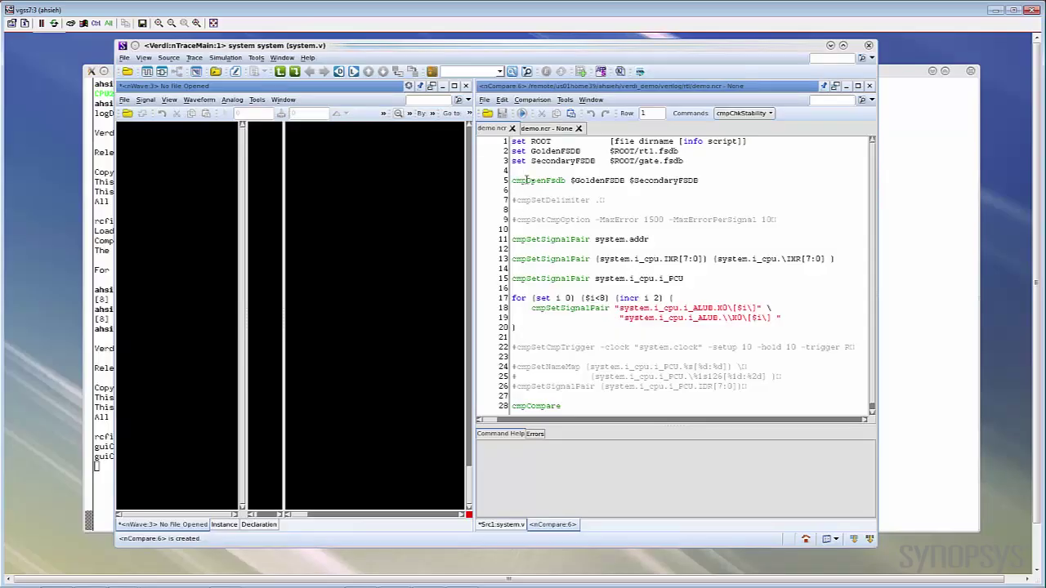
drag(512, 181, 566, 183)
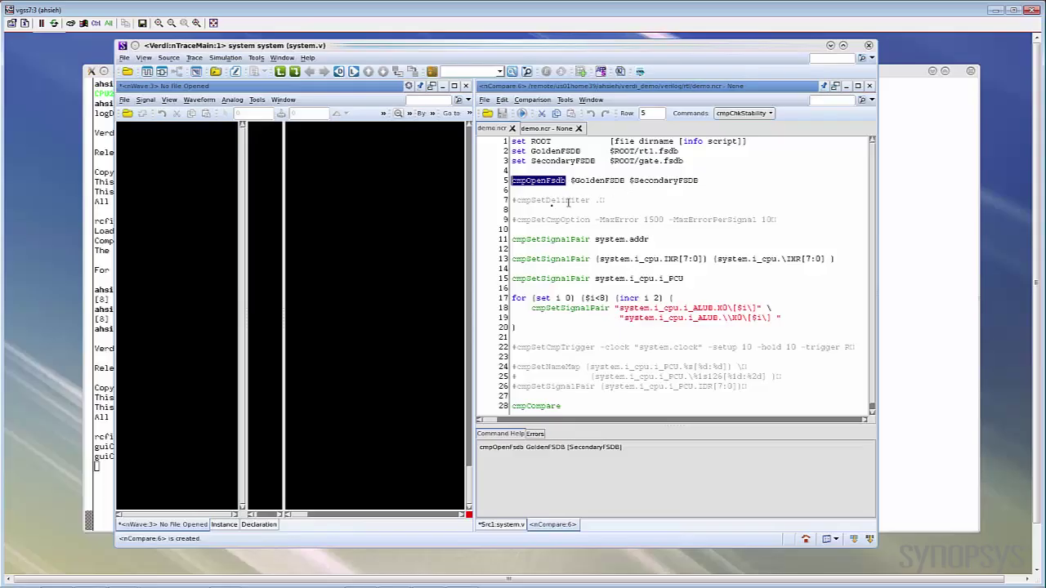
drag(513, 239, 592, 239)
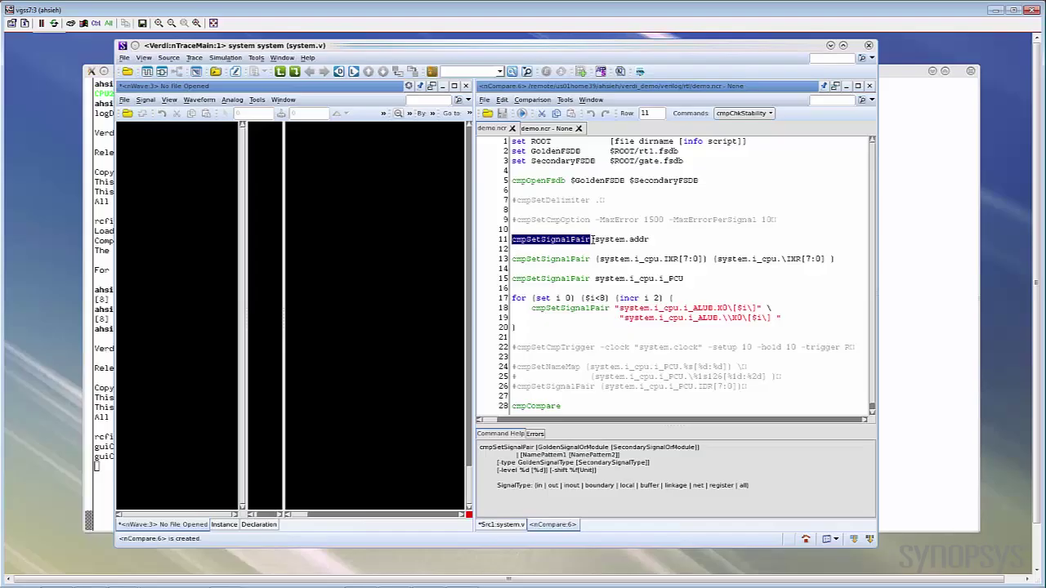
drag(595, 240, 648, 240)
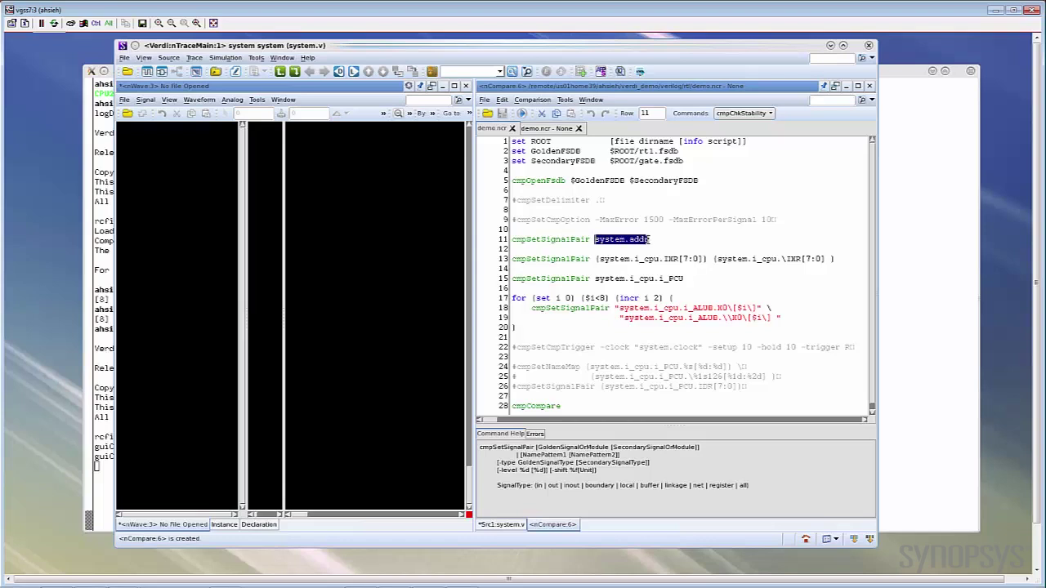
drag(595, 259, 840, 260)
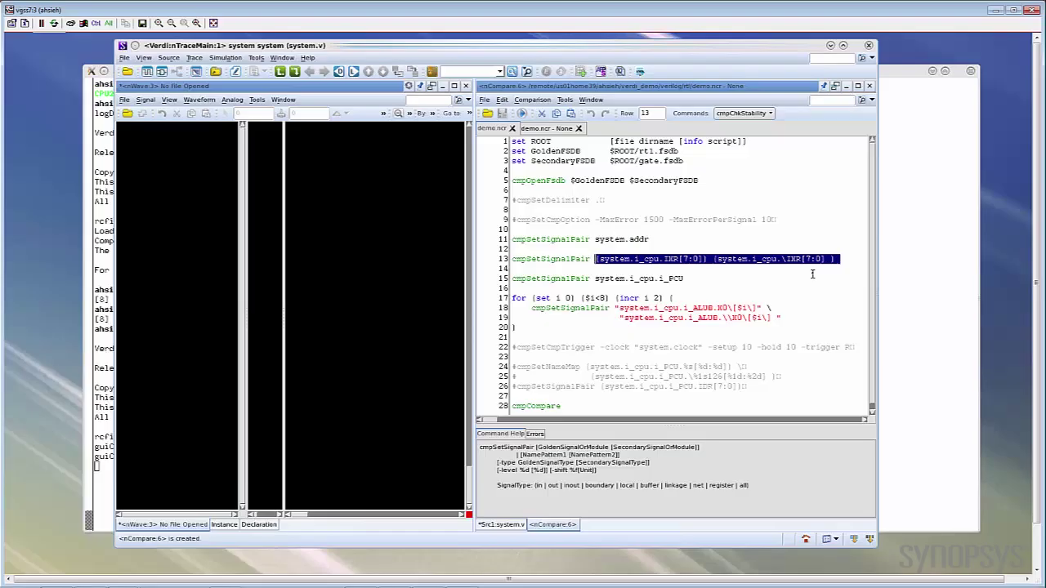
drag(594, 278, 691, 282)
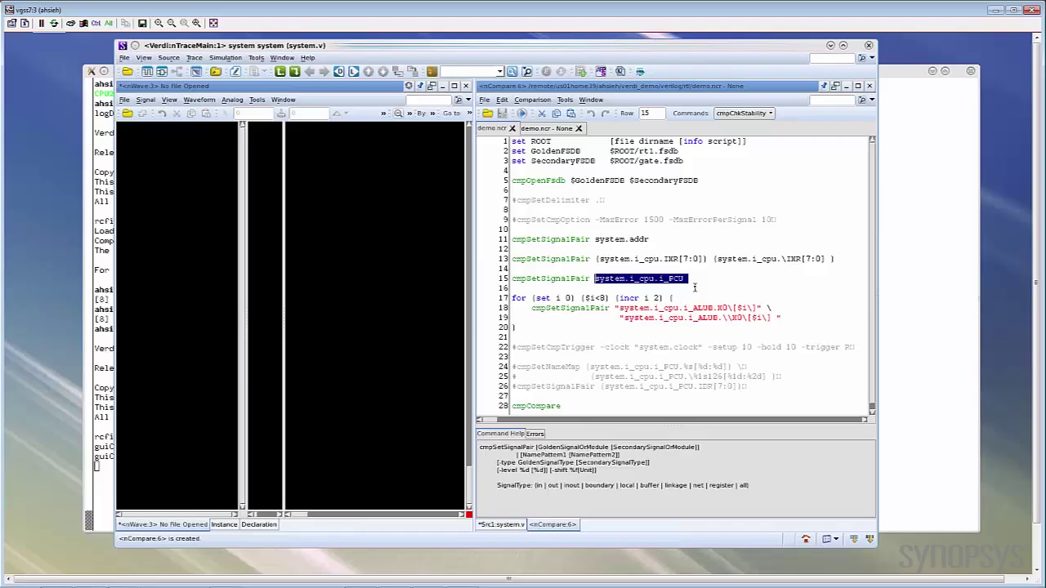
drag(512, 299, 516, 328)
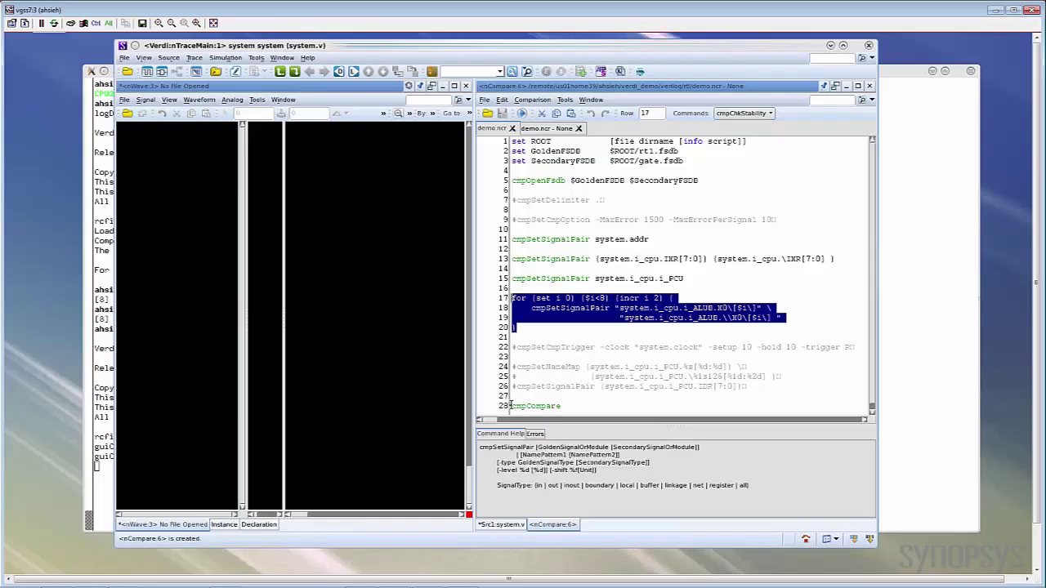
drag(513, 407, 571, 407)
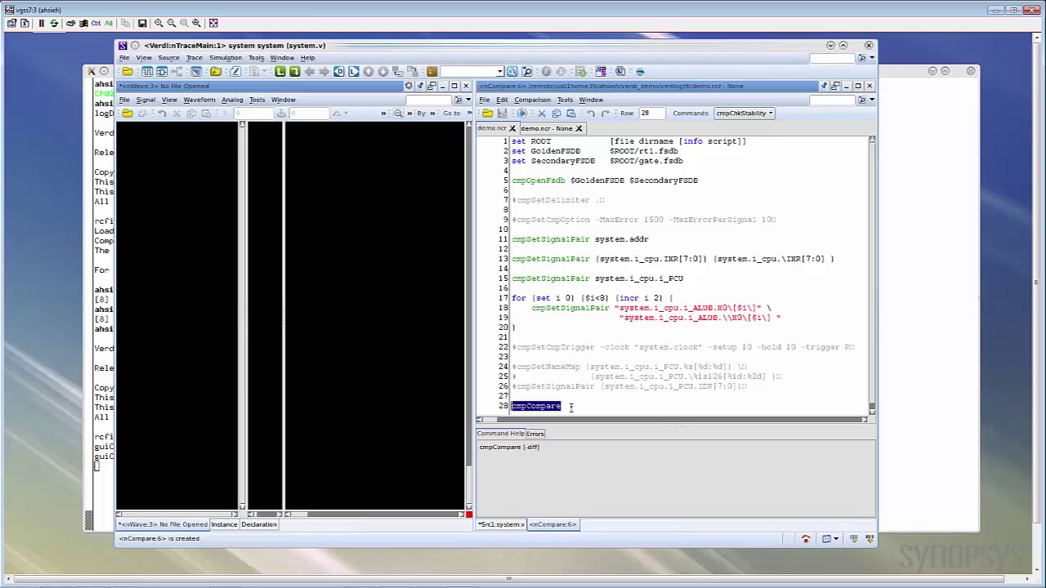
click(608, 203)
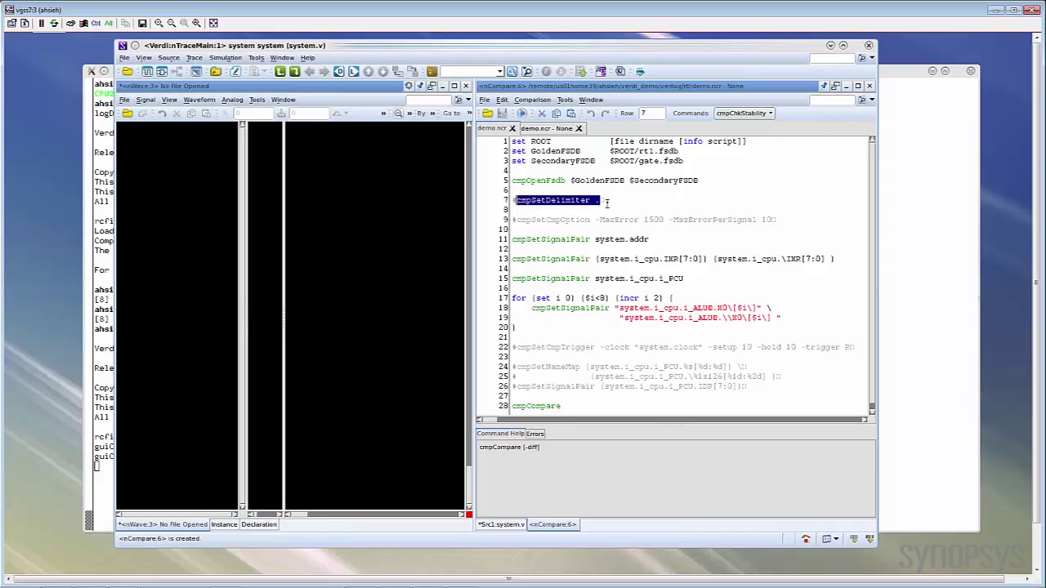
click(595, 220)
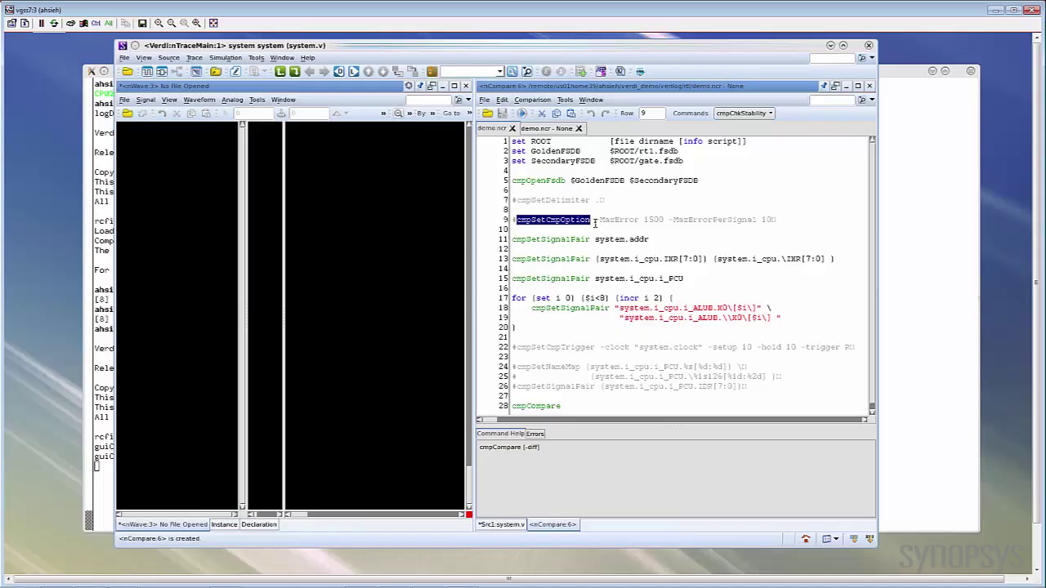
drag(517, 347, 856, 349)
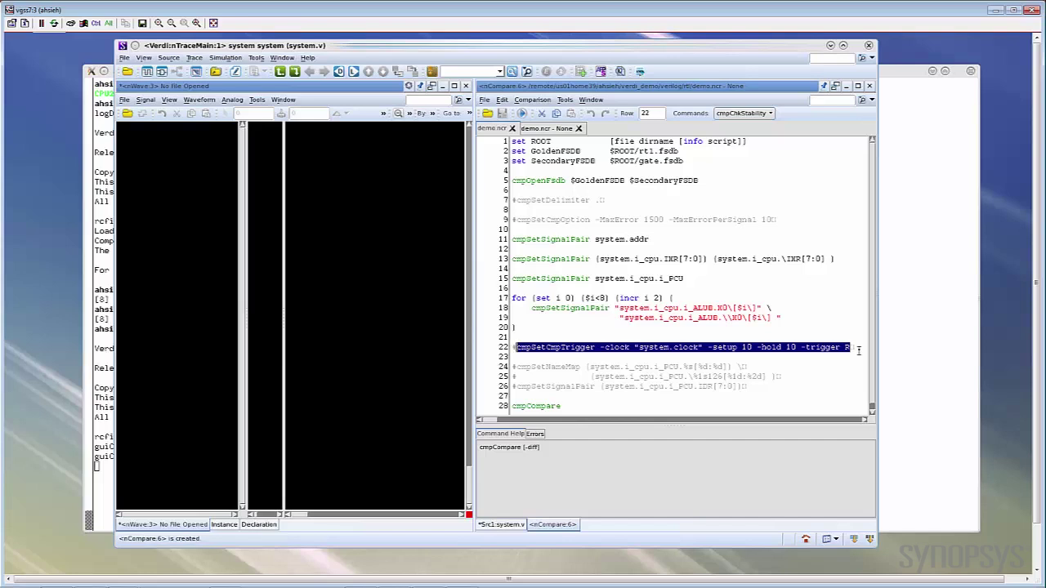
drag(512, 367, 790, 374)
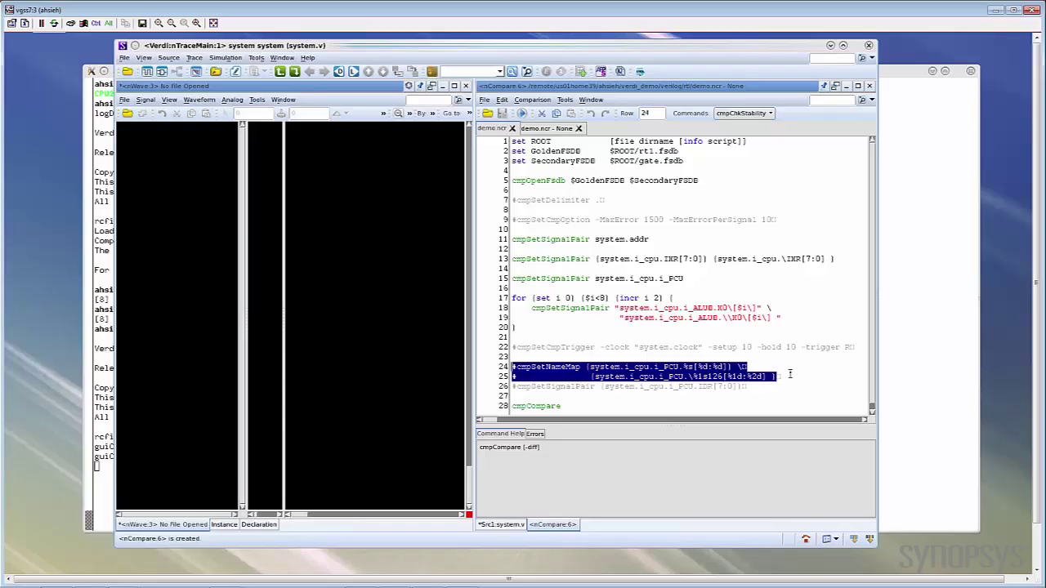
Insert a cmpSetCmpOption command on empty line 27 of demo.ncr
click(619, 395)
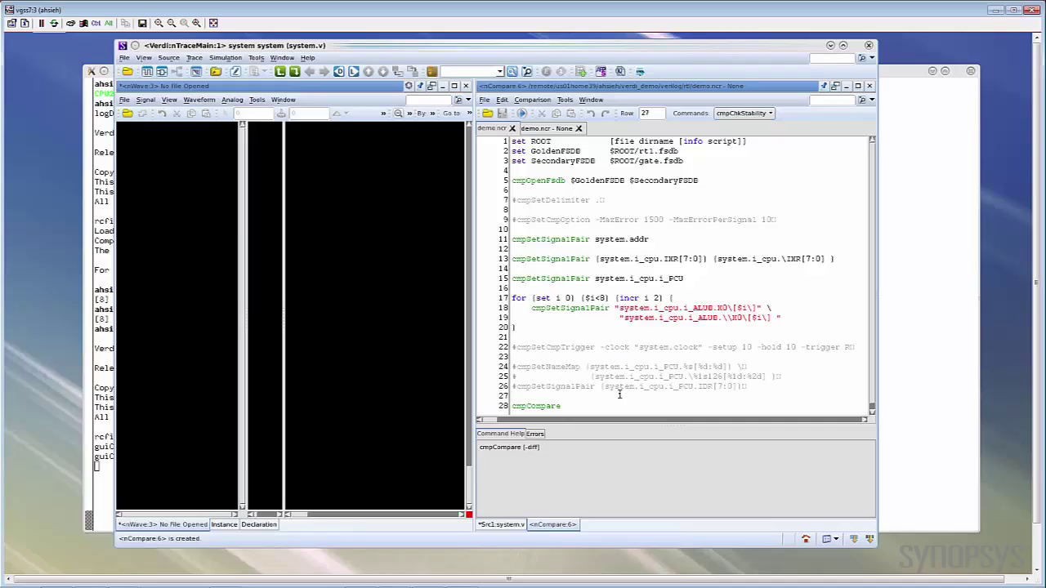
click(769, 114)
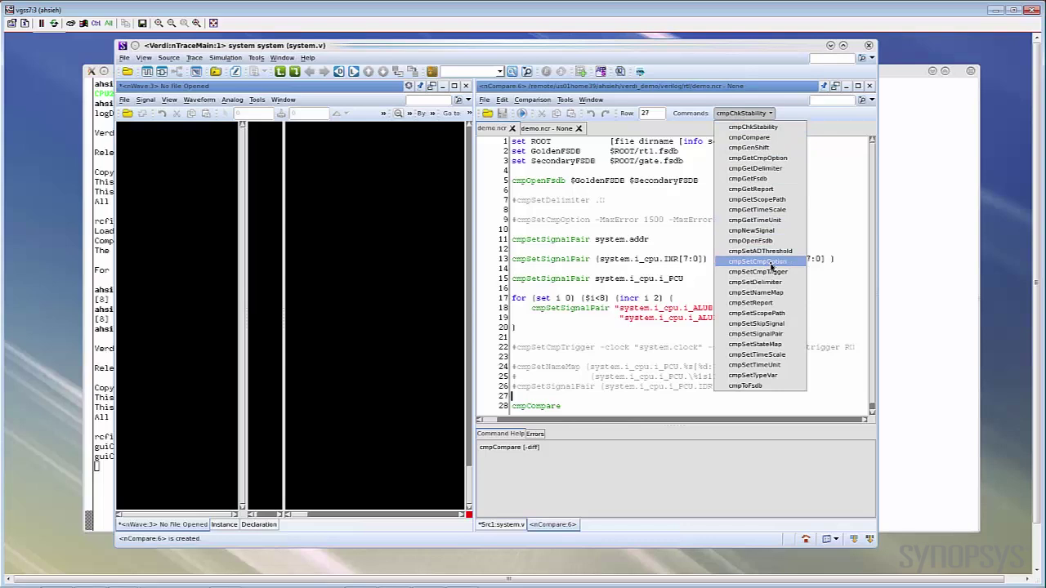
click(770, 263)
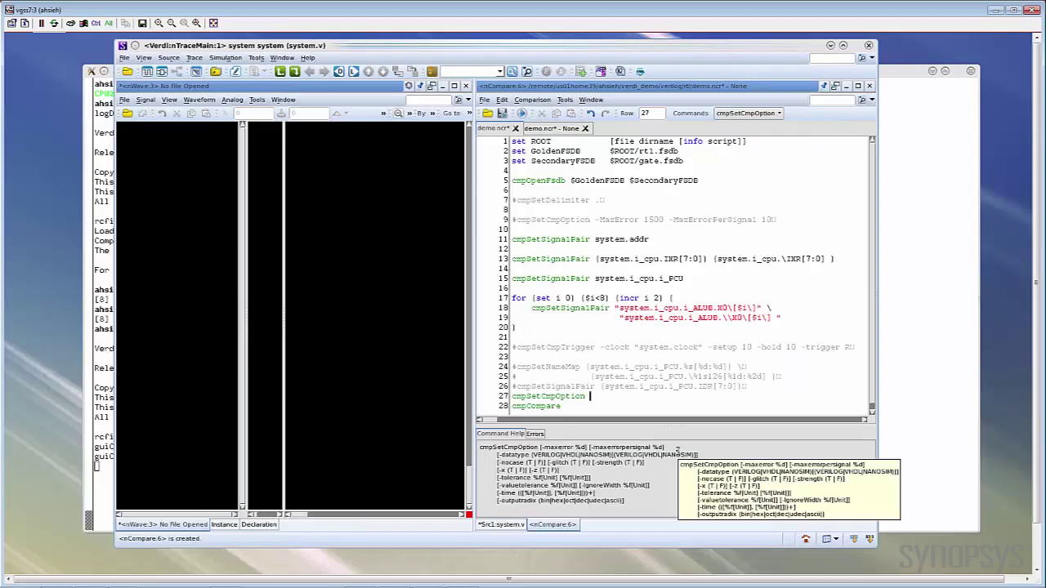
scroll(562, 316, down, 1)
click(562, 316)
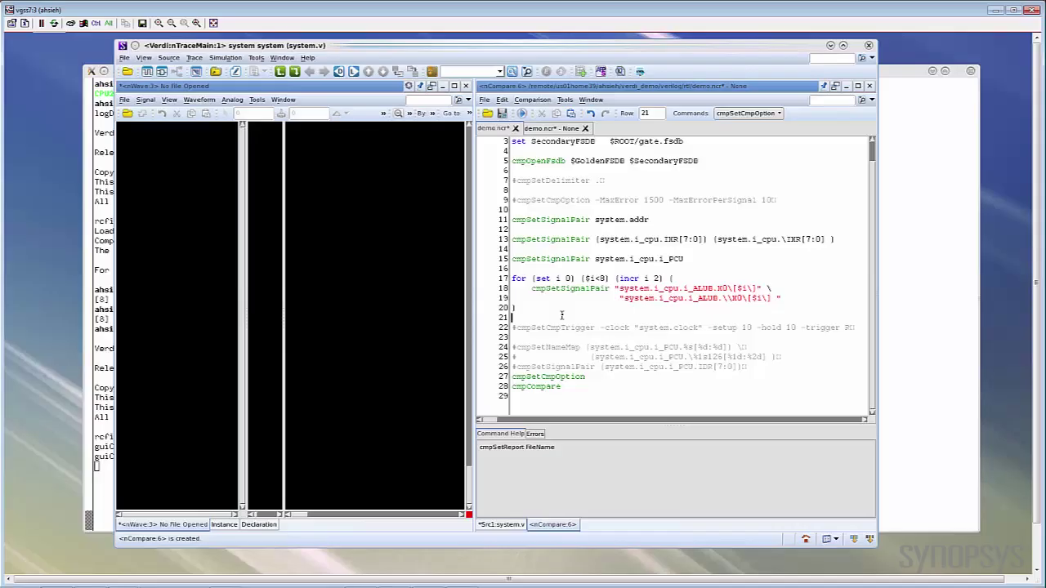
Type cmpSet on line 21 and complete it as cmpSetNameMap
text(cmpSet)
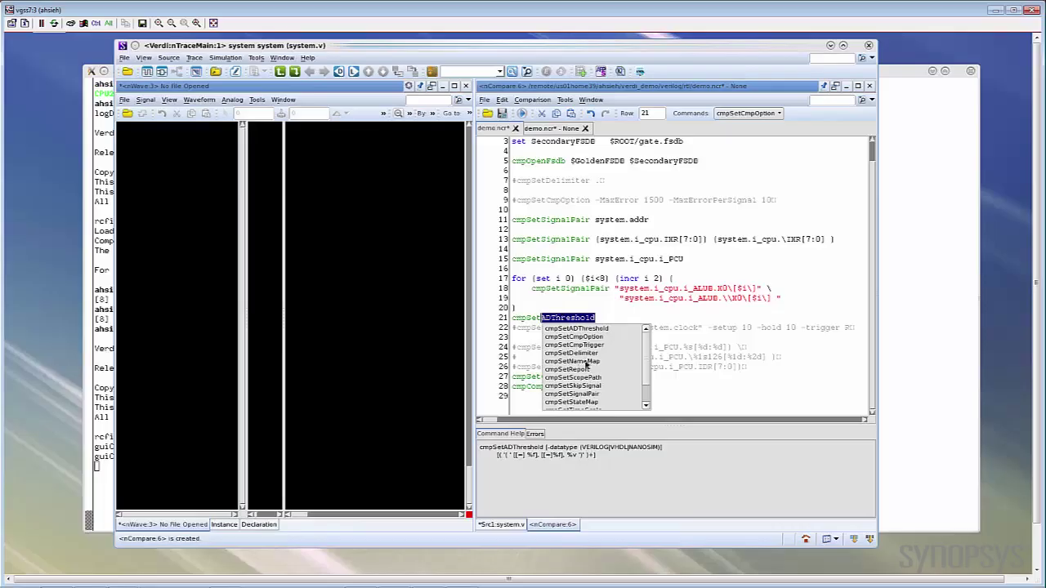
double_click(577, 361)
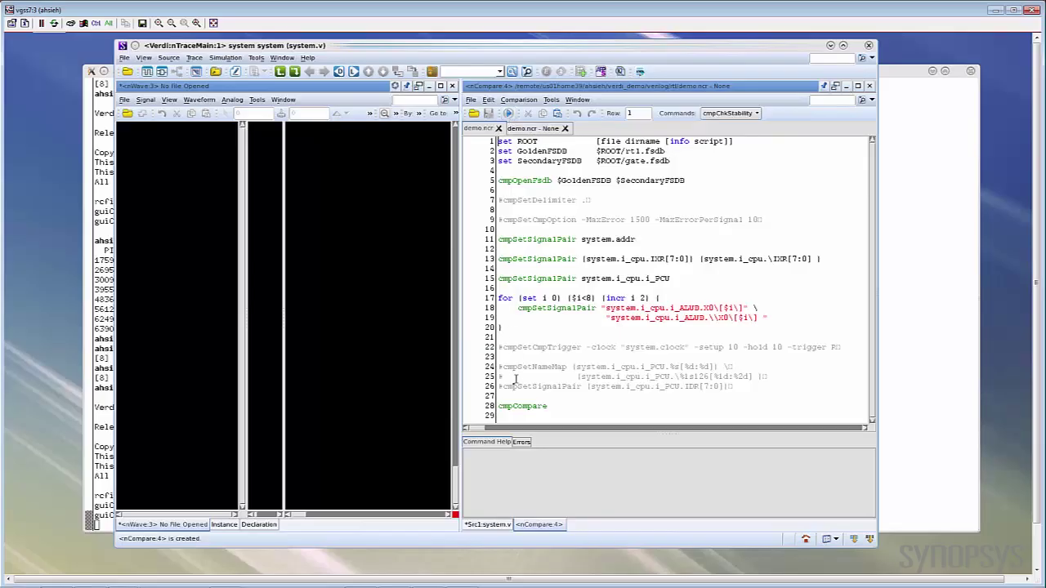
Run demo.ncr, then show the 350 ns mux_sel and 450 ns S1 mismatches zoomed in nWave
double_click(504, 406)
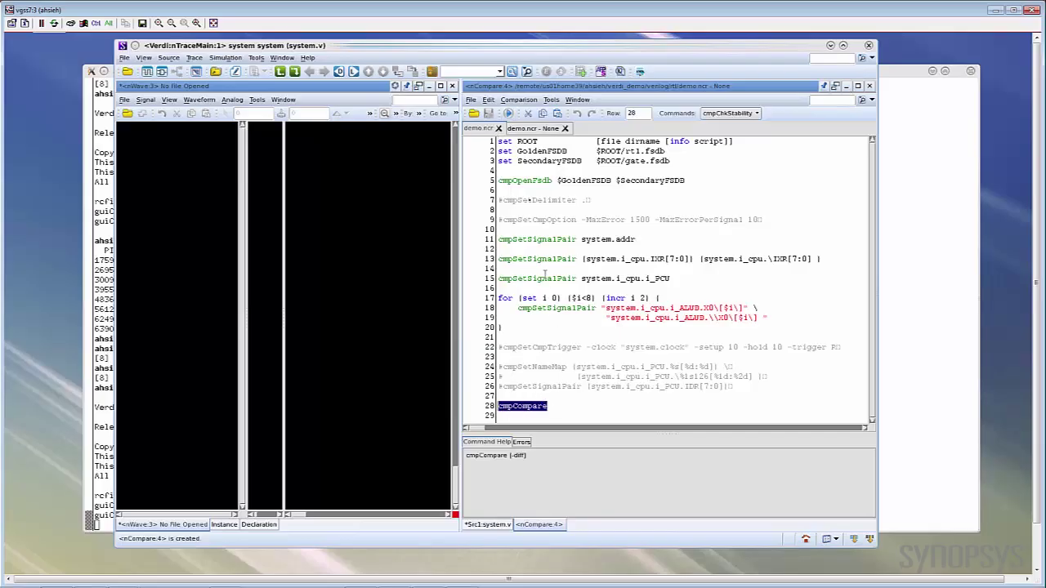
click(508, 114)
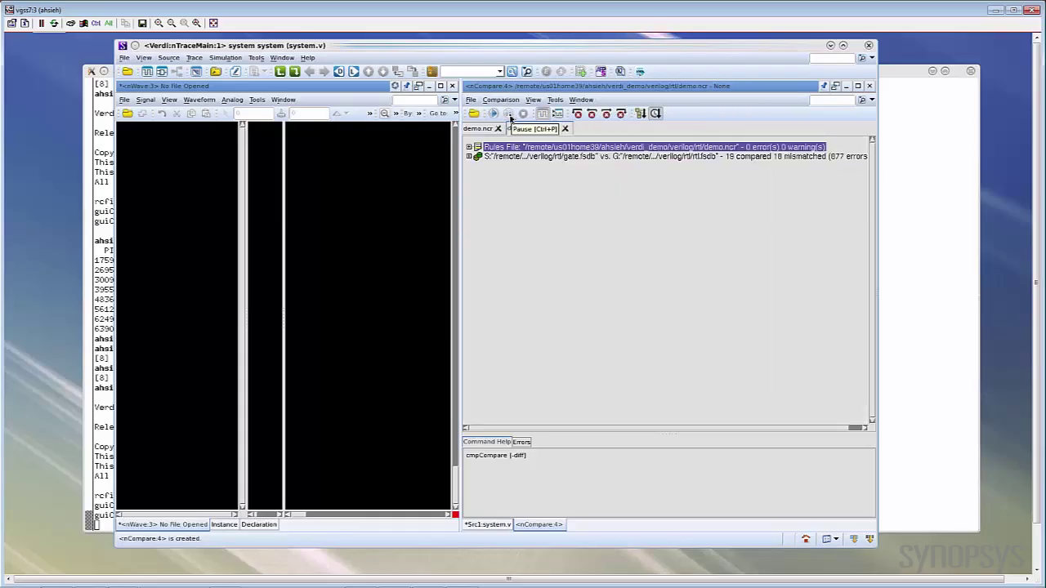
click(466, 156)
click(513, 177)
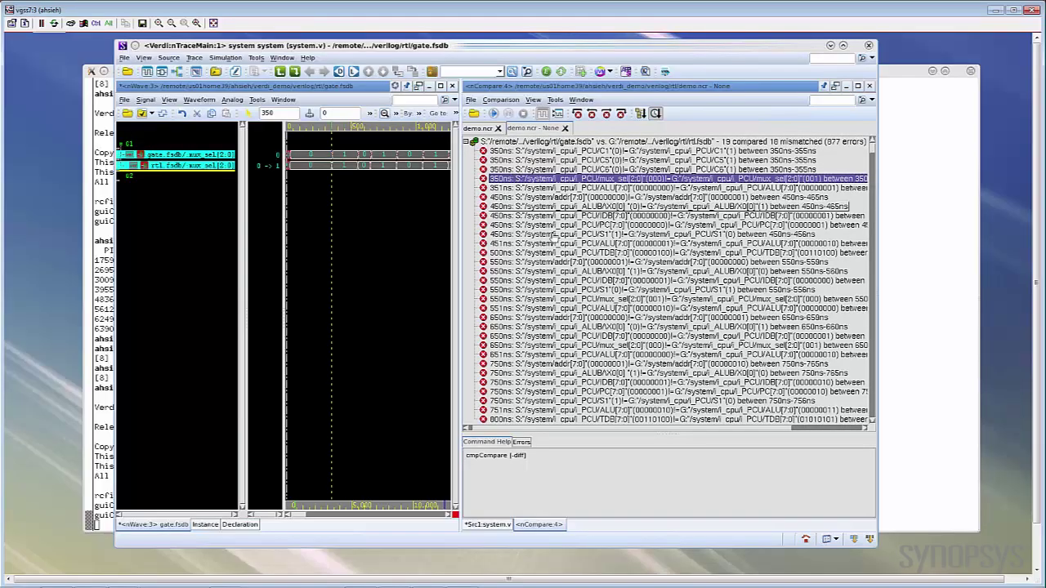
click(532, 233)
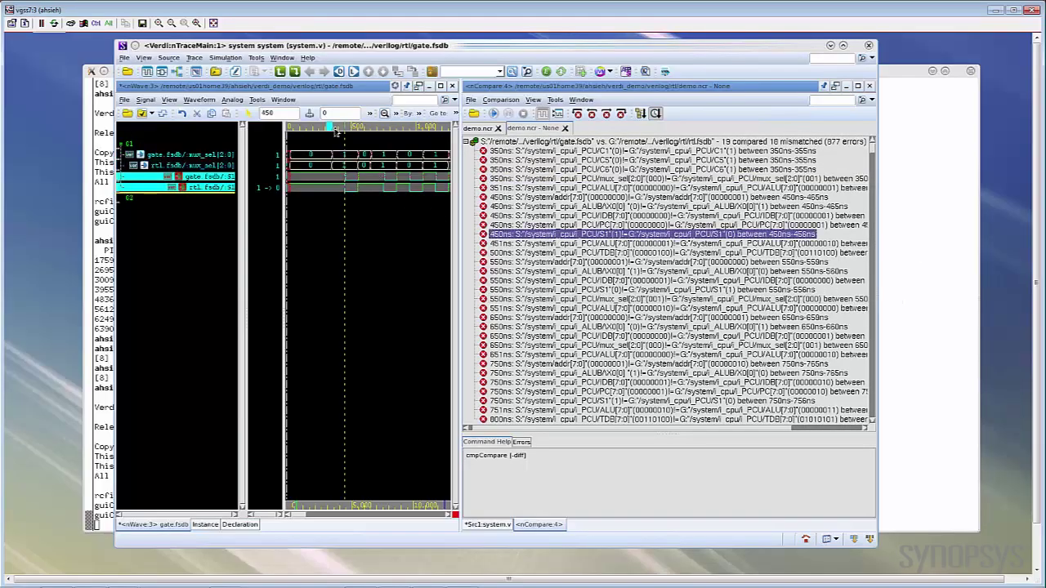
drag(325, 128, 337, 130)
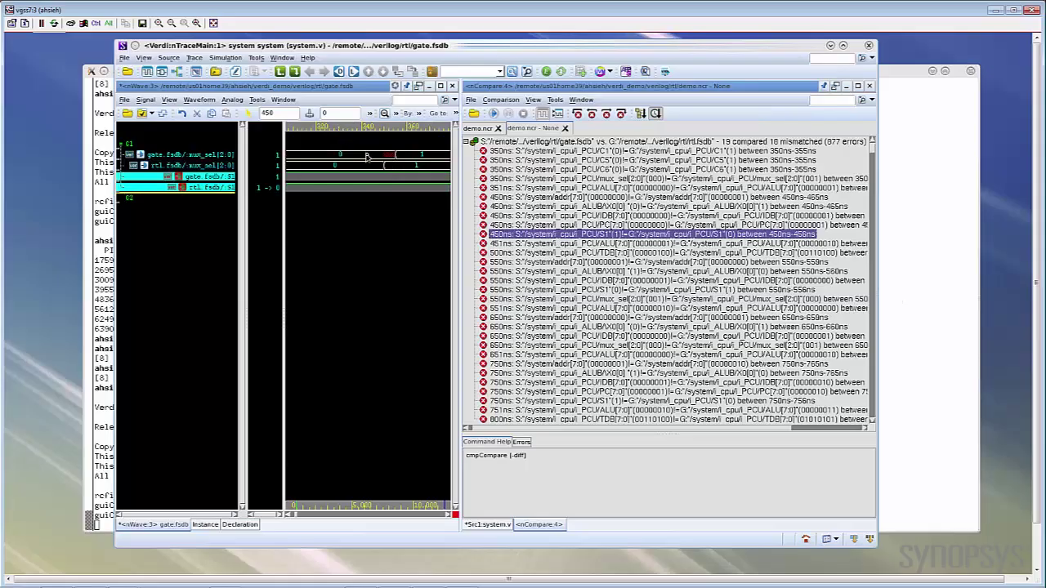